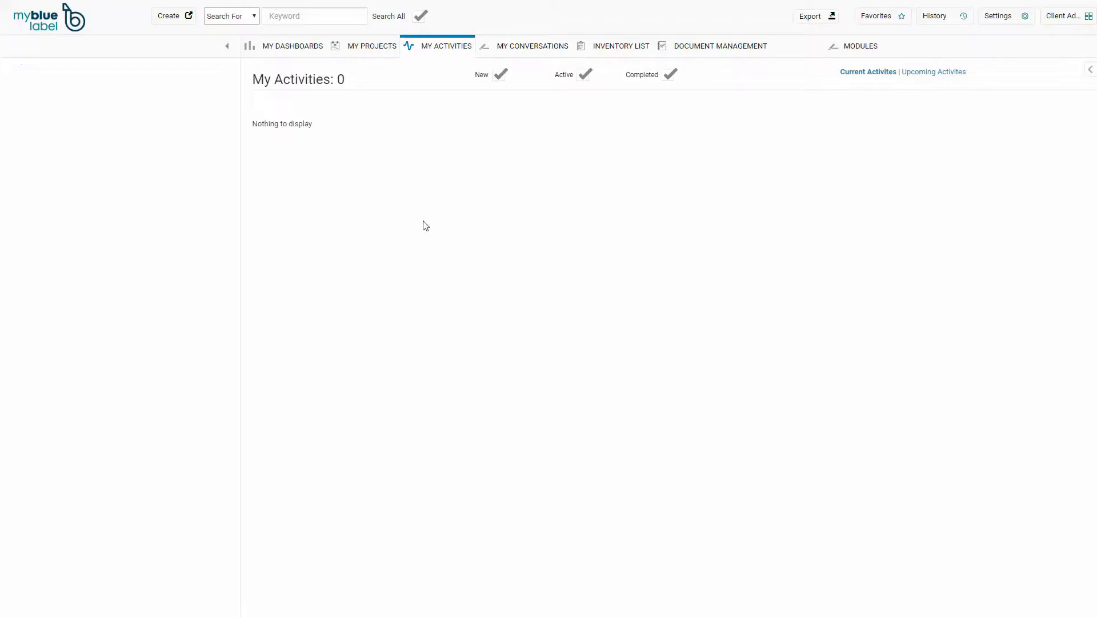
- Start creating a new Inventory object
click(176, 22)
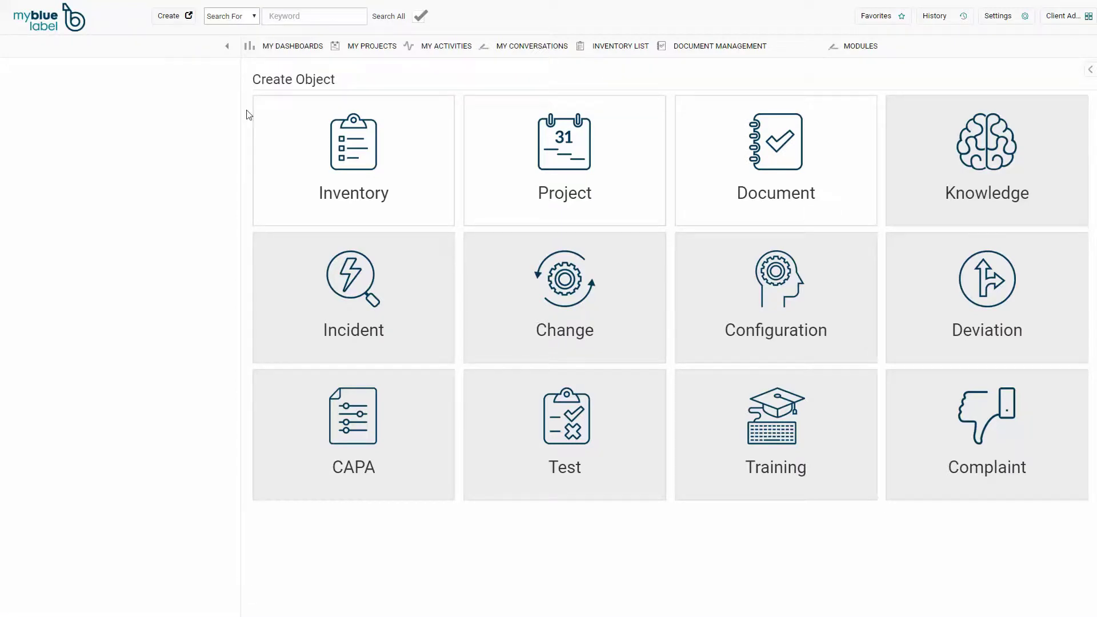
click(291, 159)
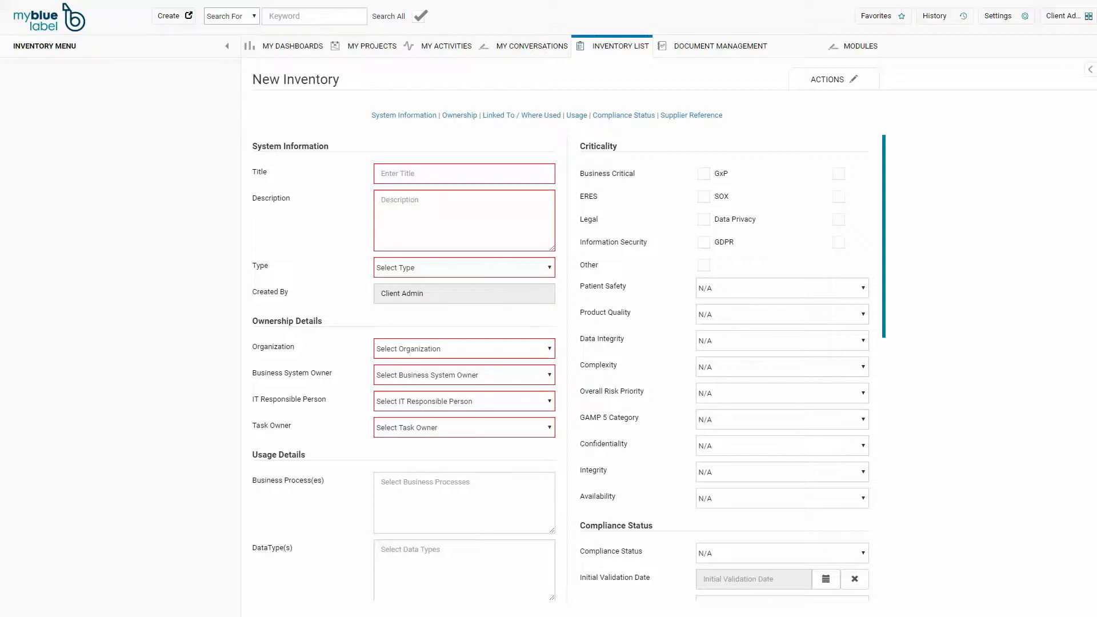
- Examine the new inventory form's required fields, including the choices for organization, Business System Owner, IT Responsible Person and Task Owner
click(387, 172)
click(381, 348)
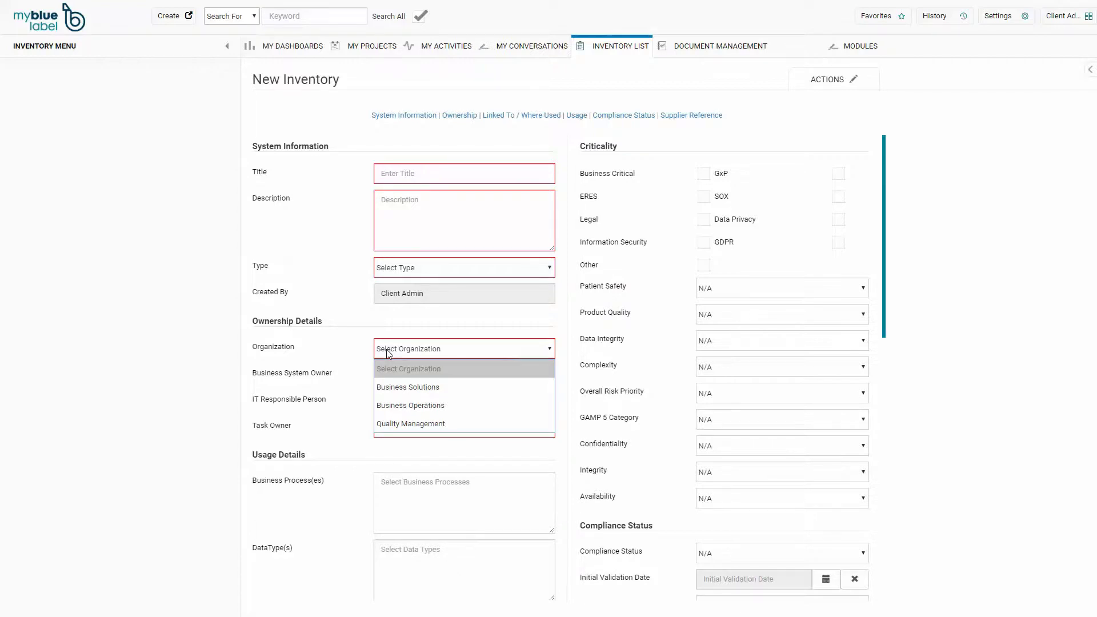
click(387, 353)
click(387, 377)
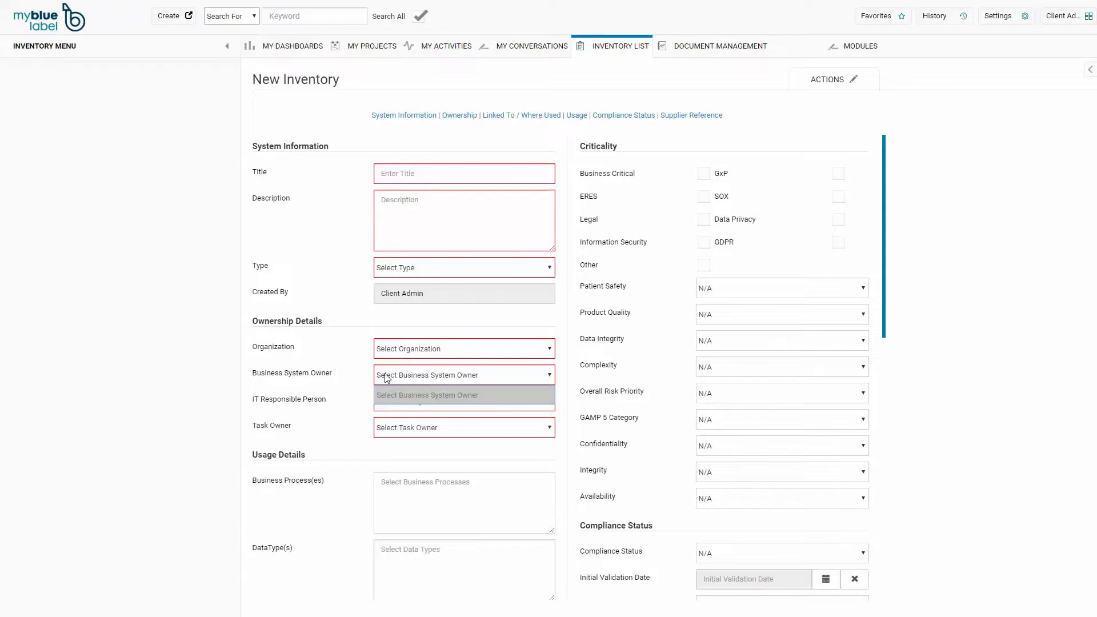
click(385, 405)
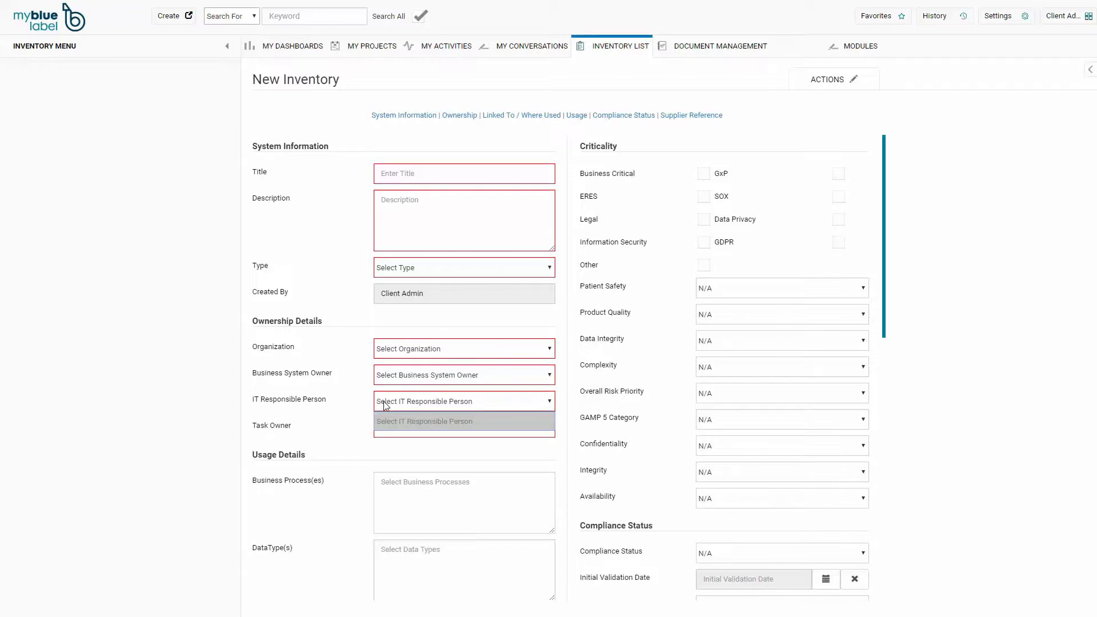
click(416, 429)
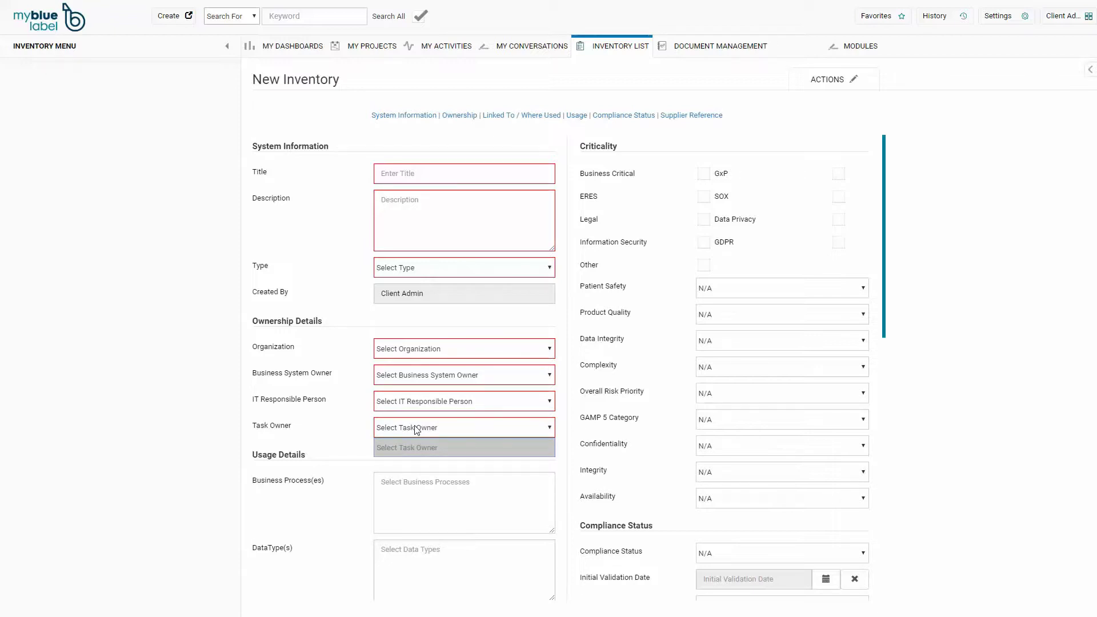
click(417, 428)
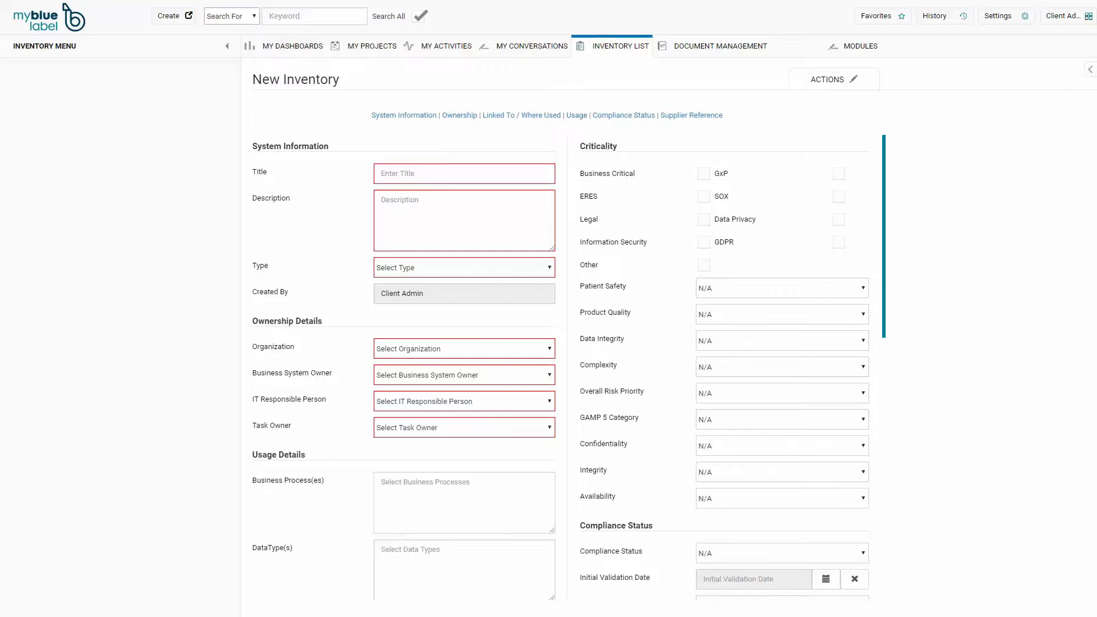
scroll(629, 367, down, 7)
scroll(629, 369, down, 4)
- Title the new inventory "My Quality Management System"
click(395, 175)
text(My)
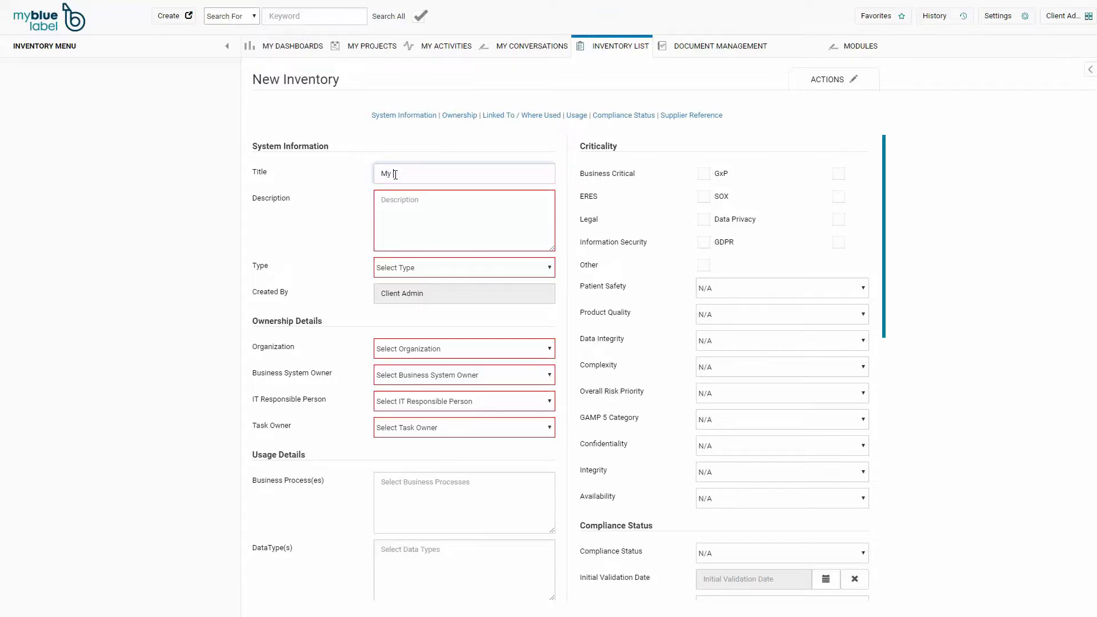
text( Quality Management System)
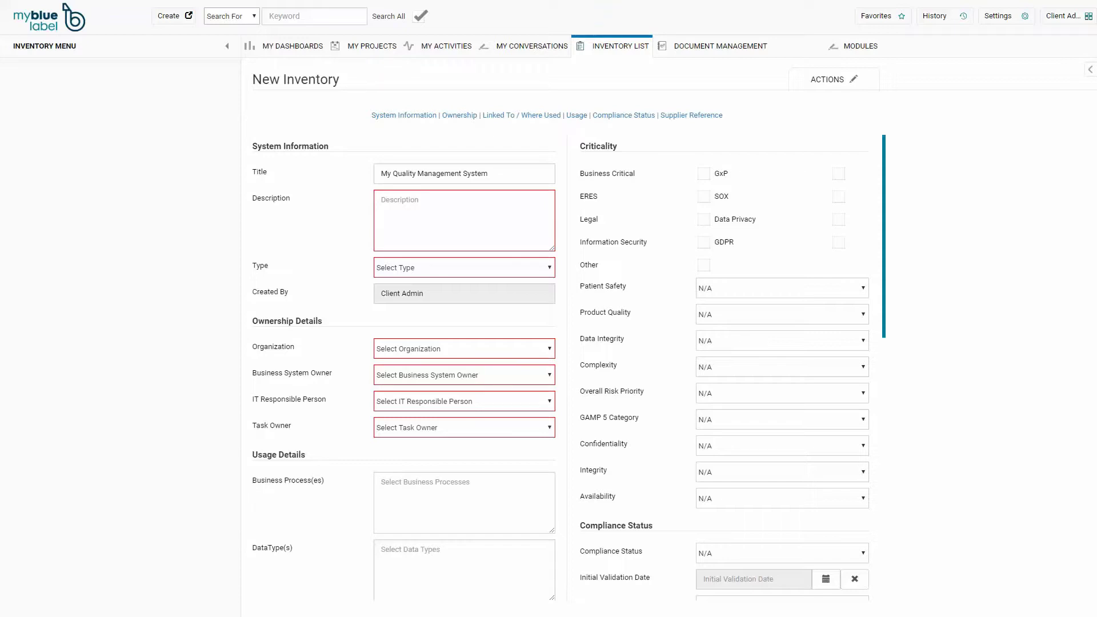
- Describe the inventory as a collection of all documentation required to establish and maintain a complete Quality Management System, and set its type to Solution
click(449, 199)
text(My Quality Management System is a collection of all the required documentation to establish and maintain a complete Quality Management System including the Quality Policy , Quality Manual(s) and Procedures.)
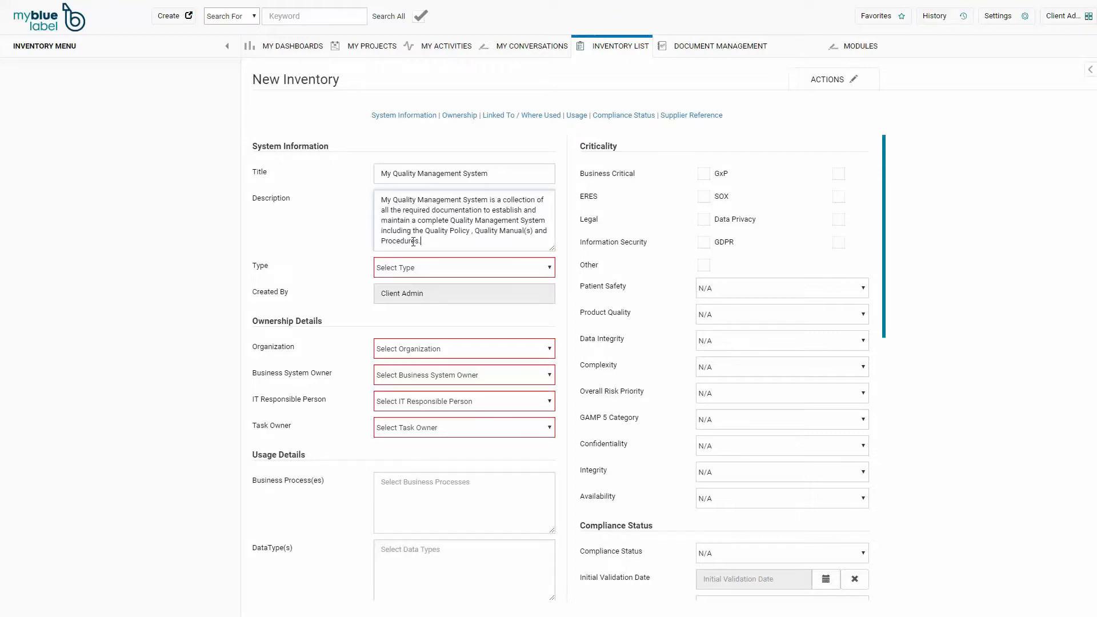
click(412, 272)
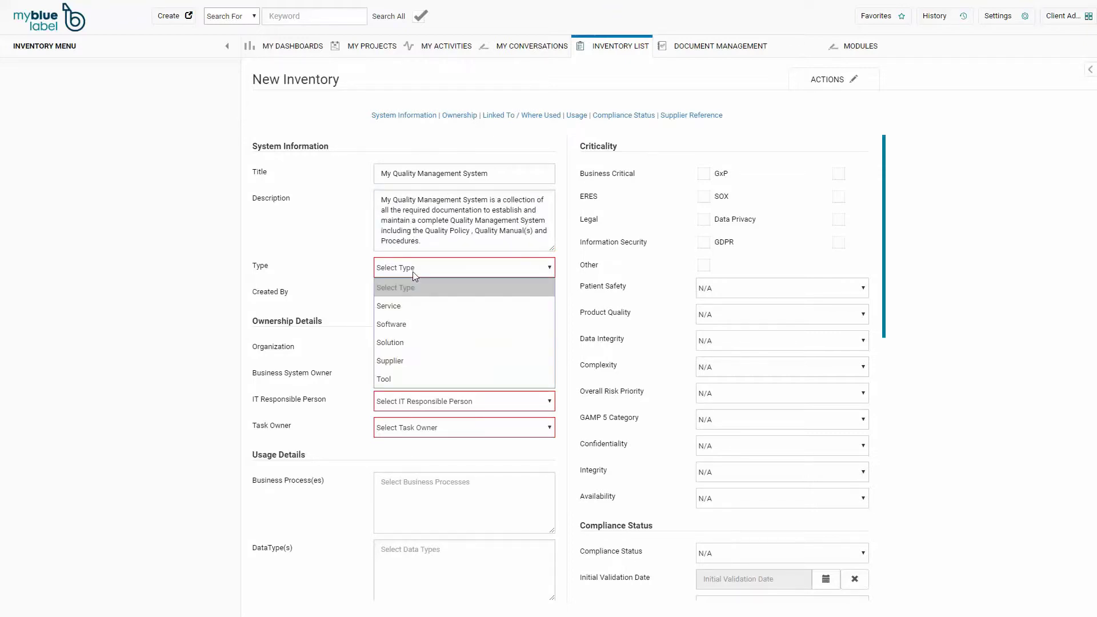
click(408, 344)
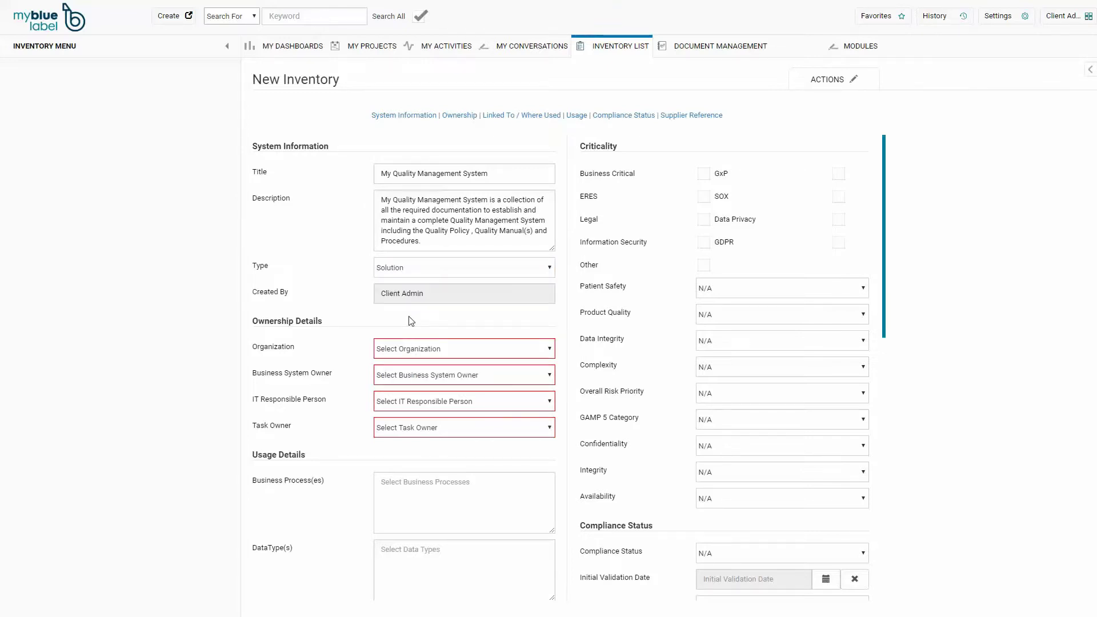
- Set the organization to Business Solutions and check the available IT Responsible Person and Task Owner choices
click(409, 351)
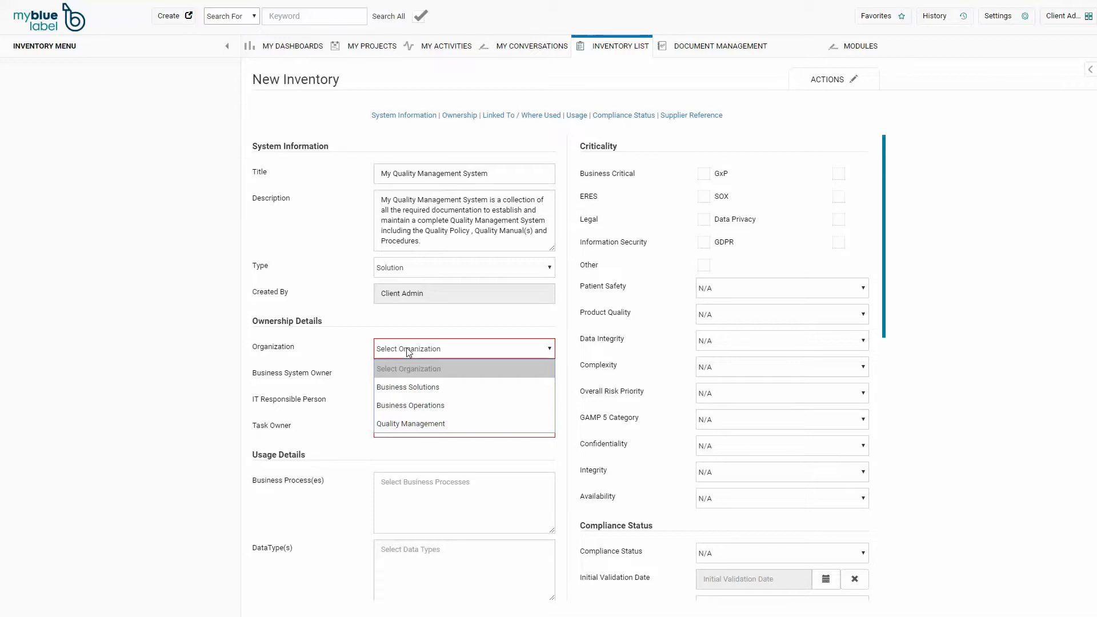
click(408, 387)
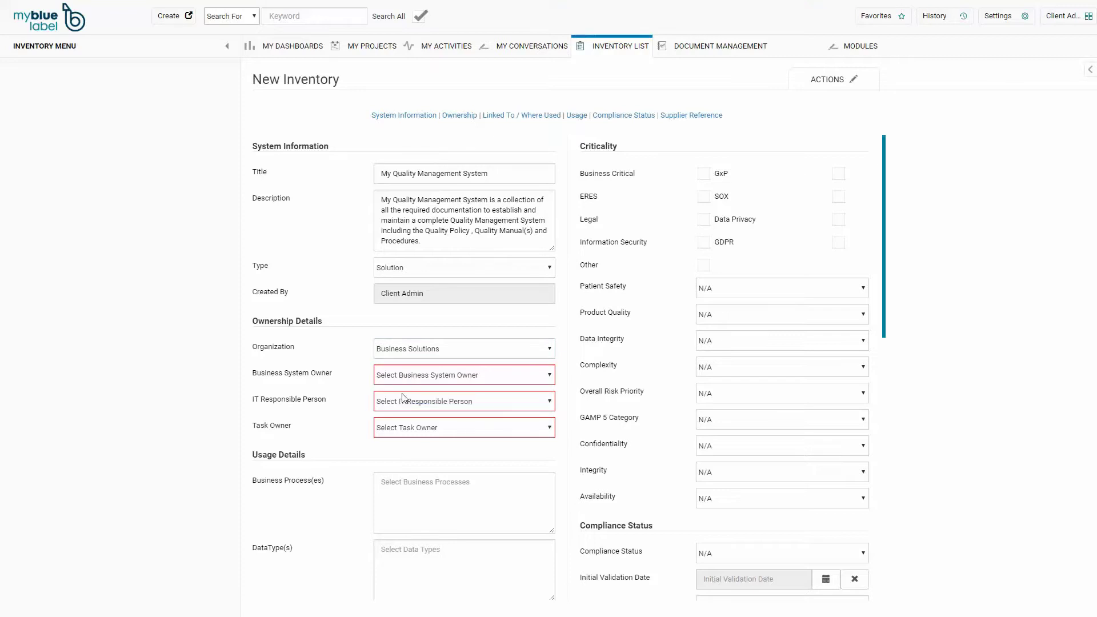
click(402, 404)
click(402, 401)
click(403, 426)
click(402, 425)
- Set the organization to Quality Management and assign its System Owner user as Business System Owner
click(419, 353)
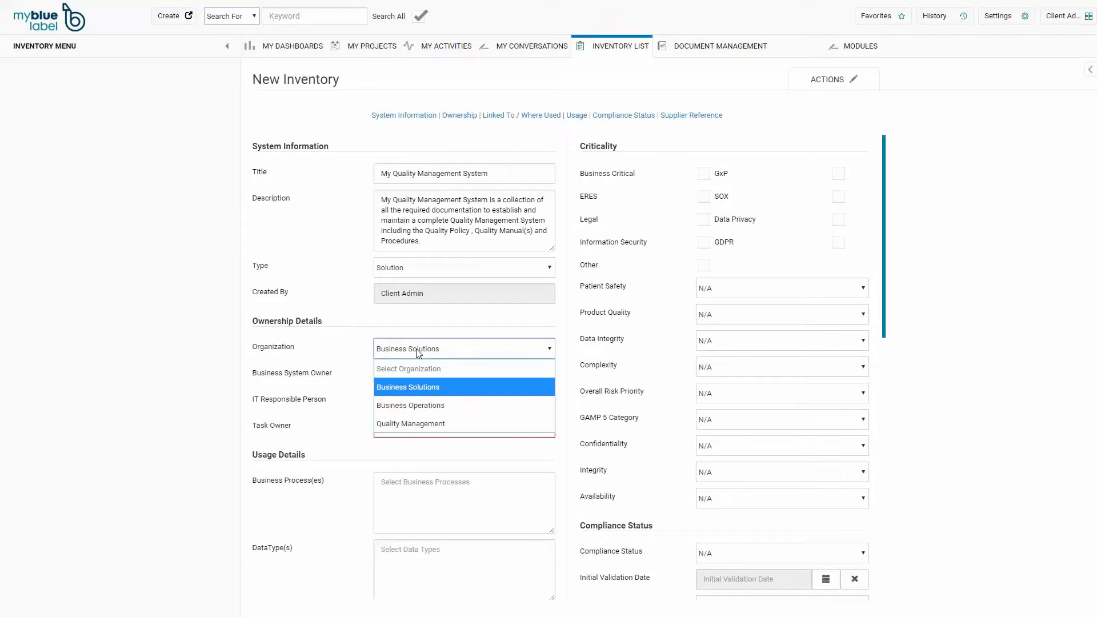
click(419, 424)
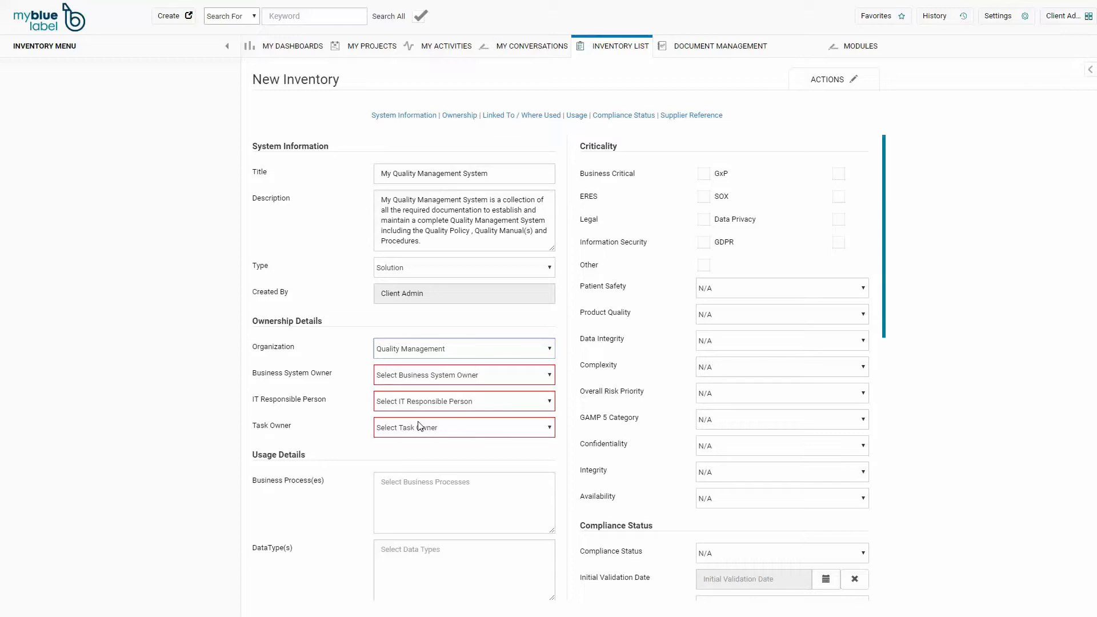
click(435, 376)
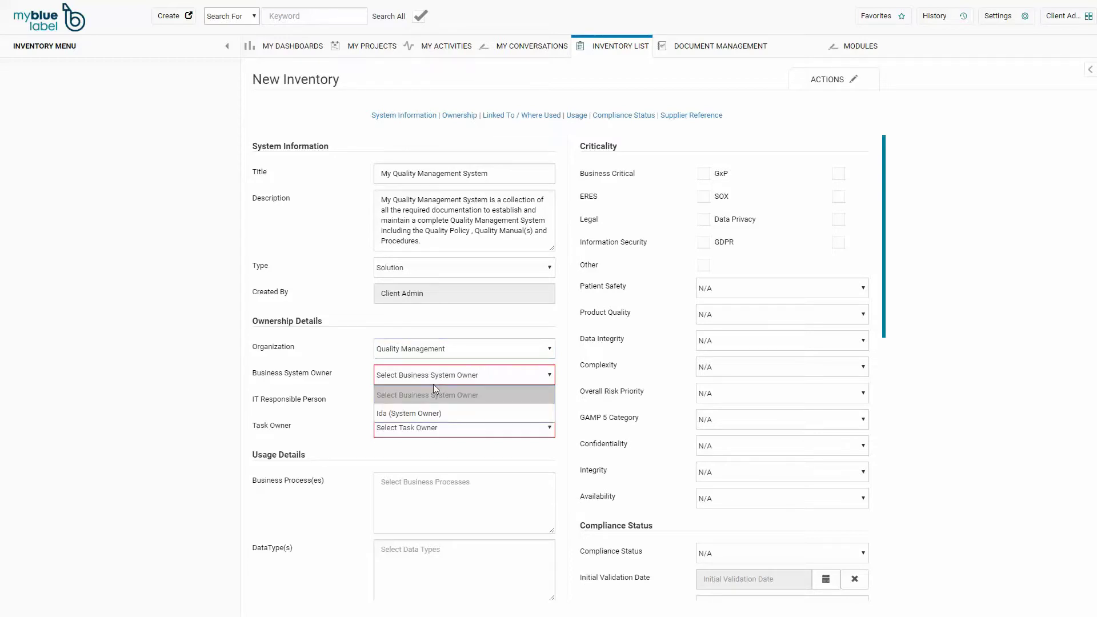
click(426, 413)
- Assign the System Owner user as IT Responsible Person and Task Owner, and save the new inventory
click(427, 402)
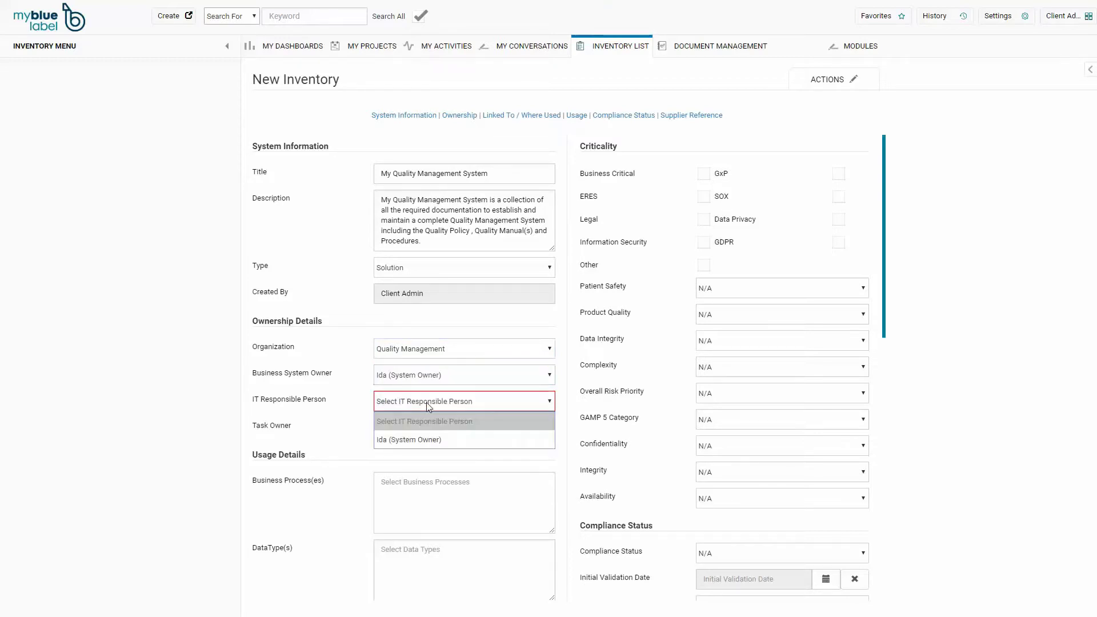
click(425, 439)
click(425, 429)
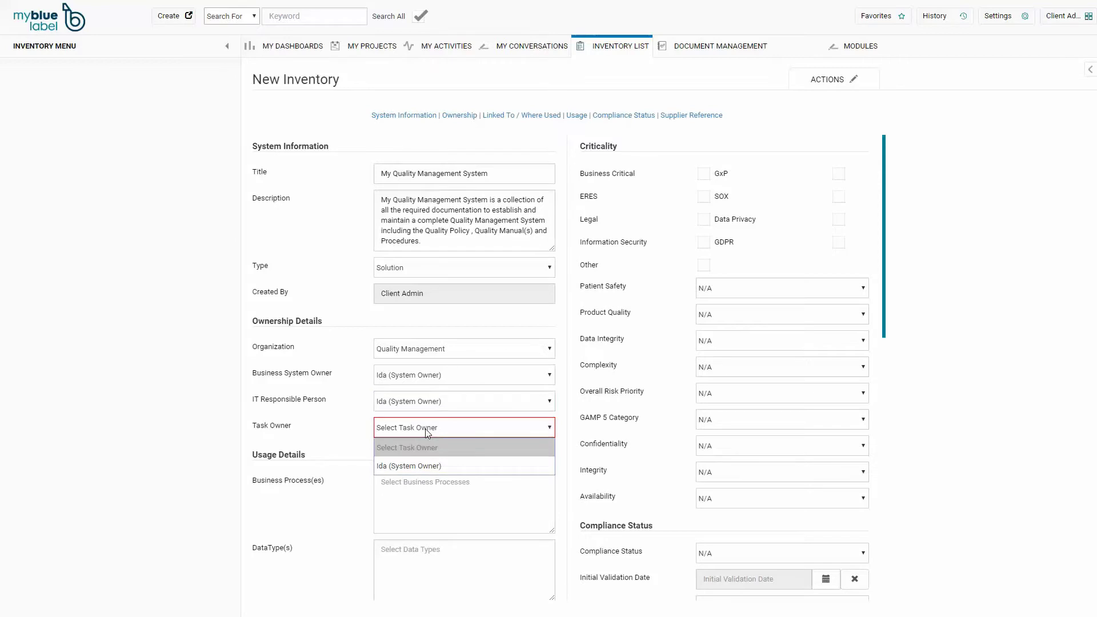
click(425, 465)
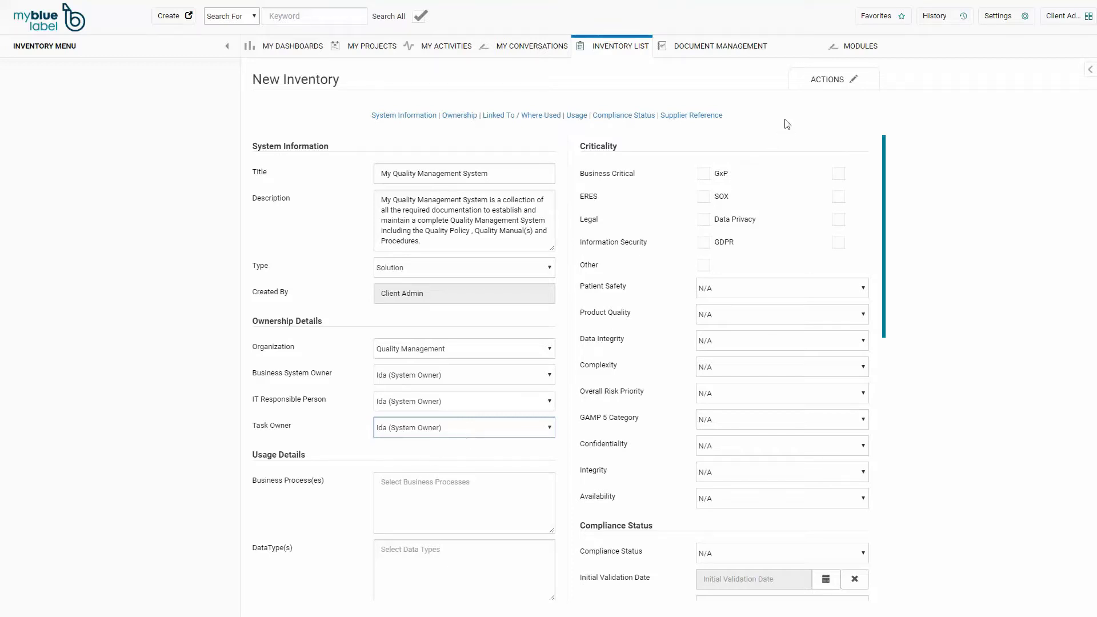
click(823, 85)
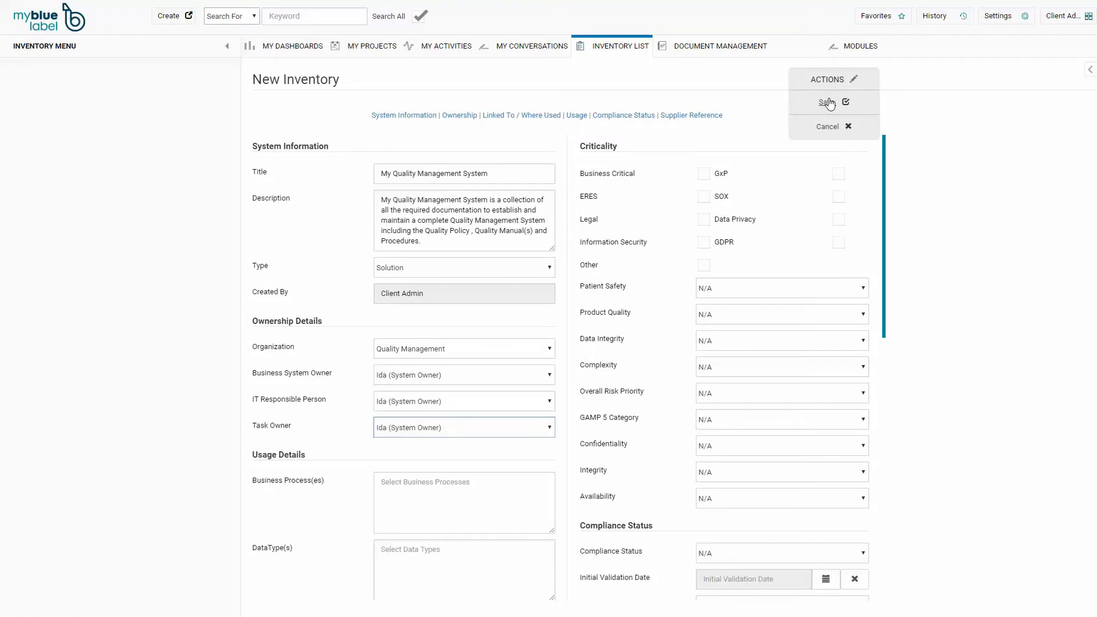
click(829, 102)
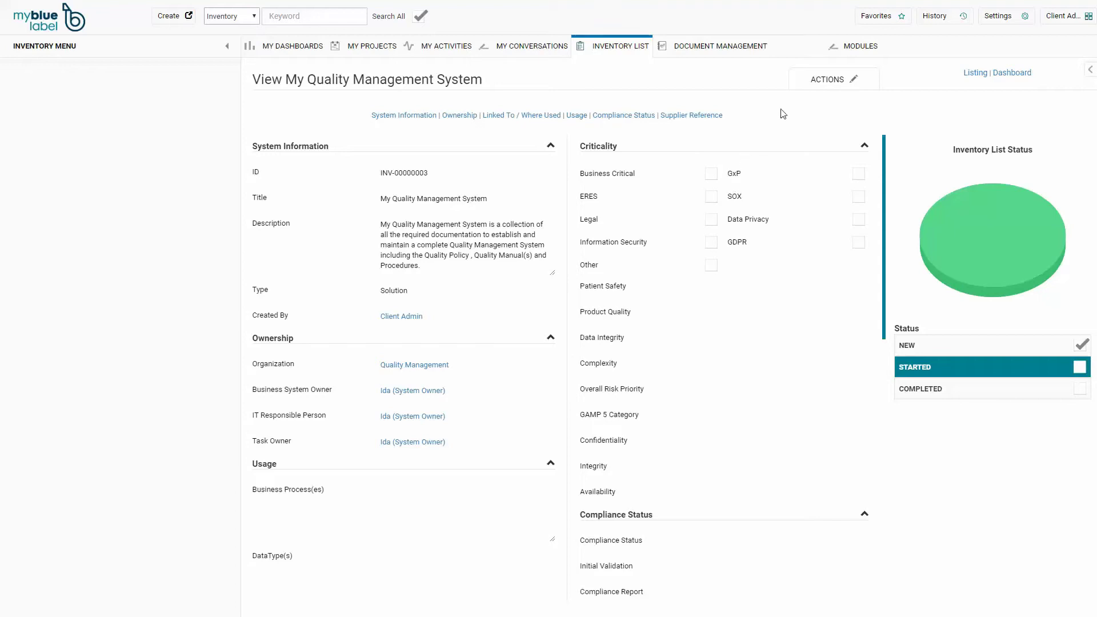
- Edit the saved inventory and list its business processes as Inventory Management, Project Management and Document Management
click(810, 82)
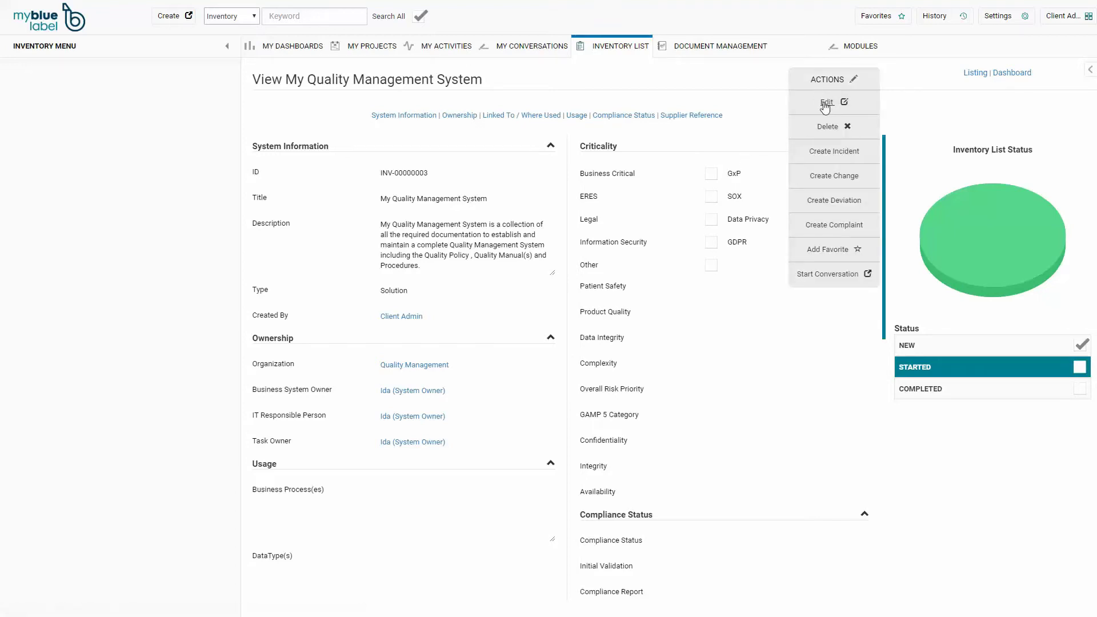
click(825, 104)
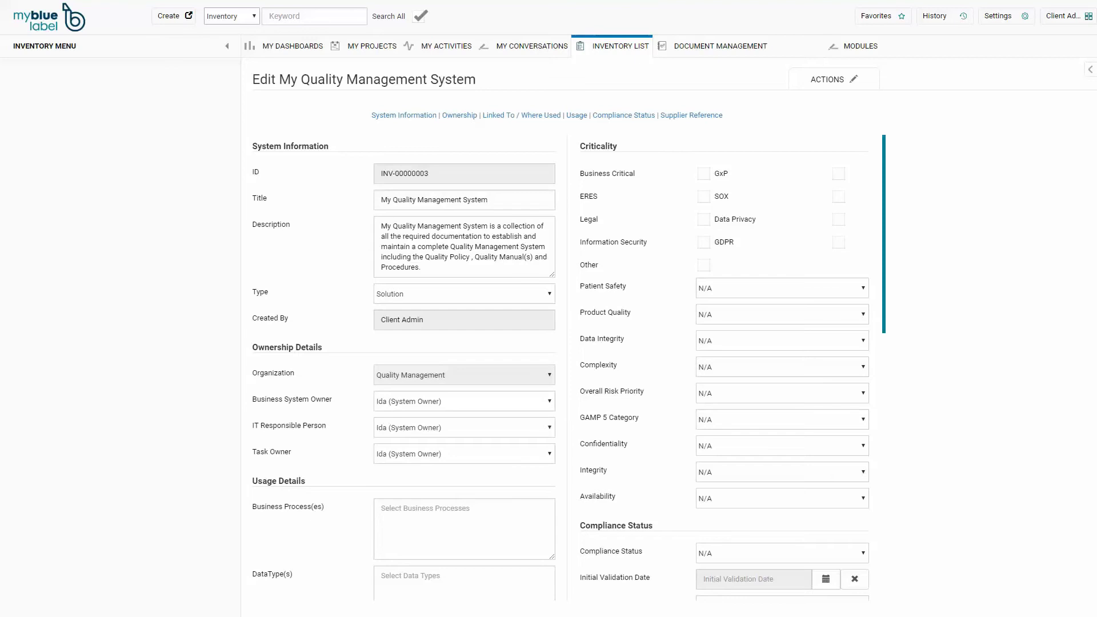
text(- Inventory Management - Project Management - Document Management)
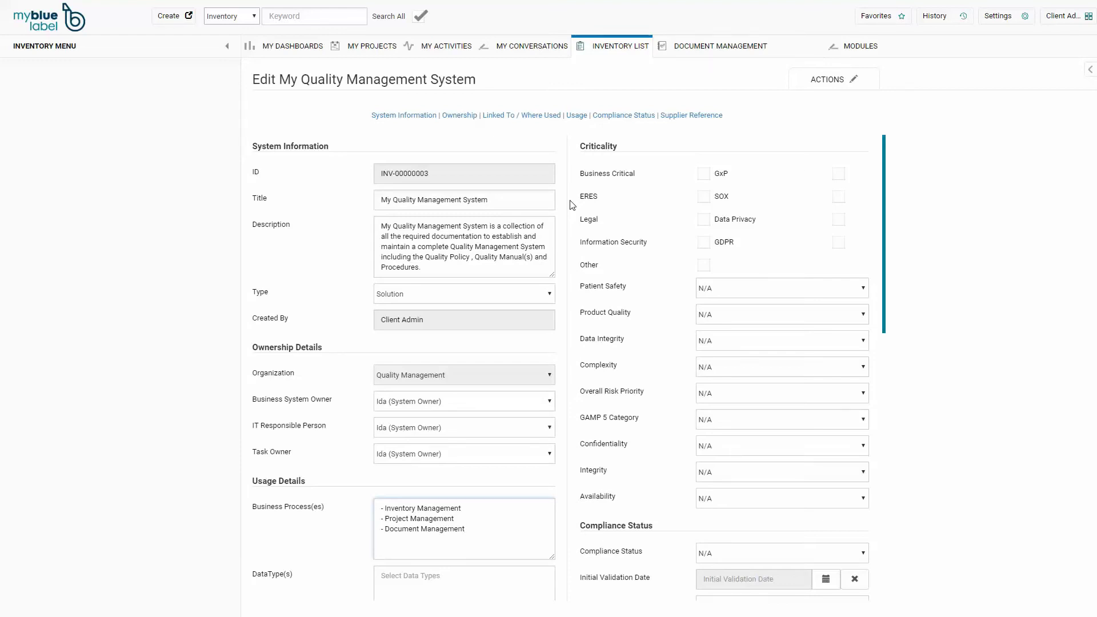
- Mark the inventory as Business Critical, GxP and ERES under Criticality, and save the changes
click(703, 175)
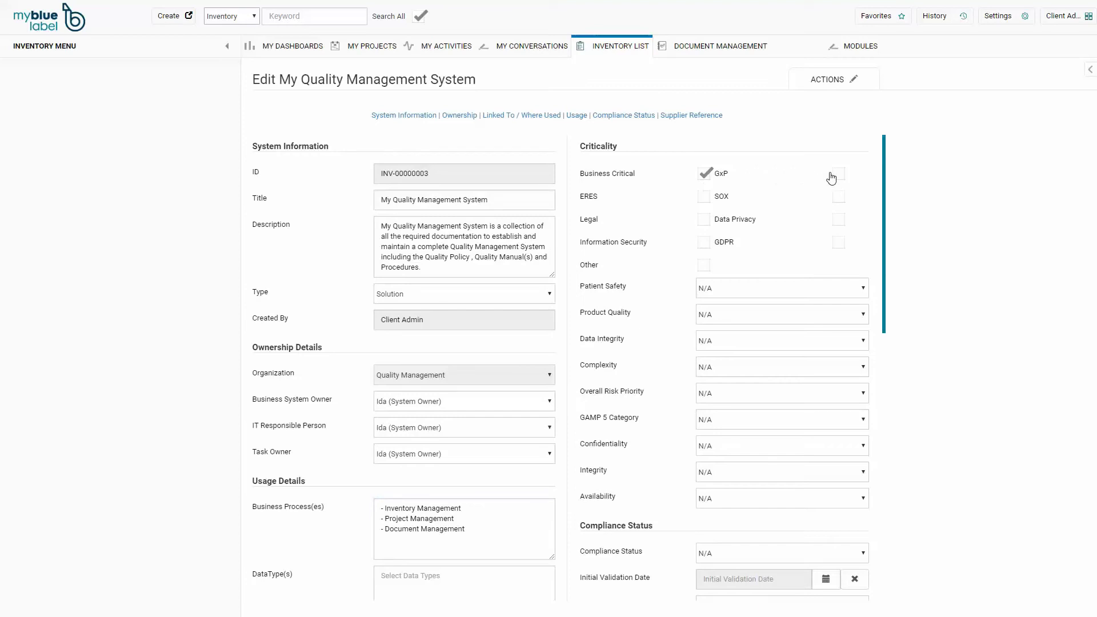
click(836, 175)
click(705, 200)
click(831, 79)
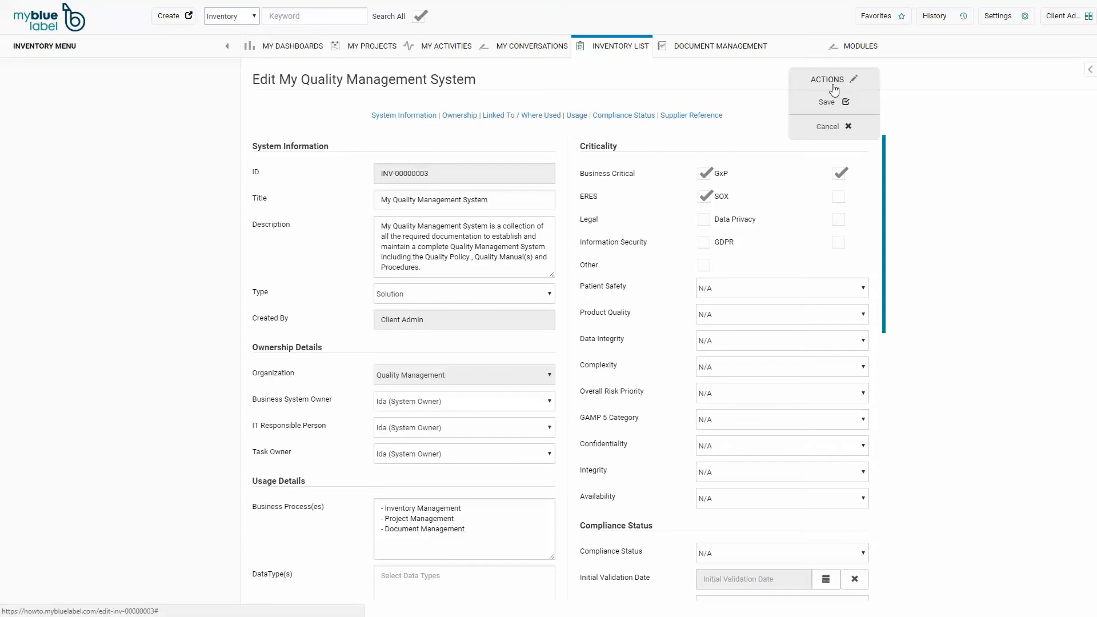
click(826, 103)
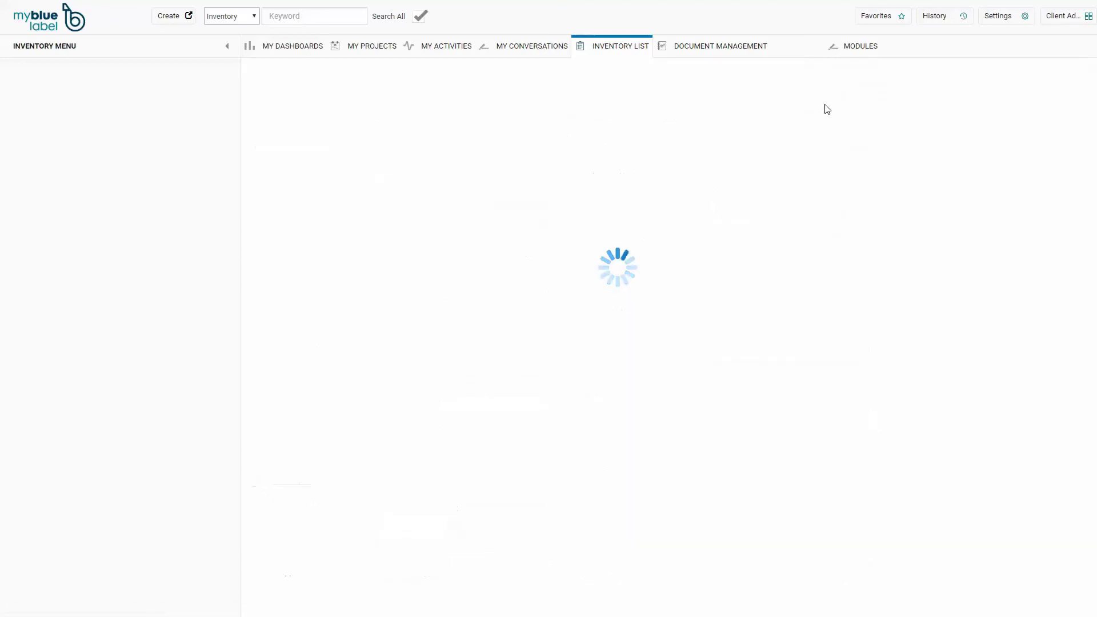